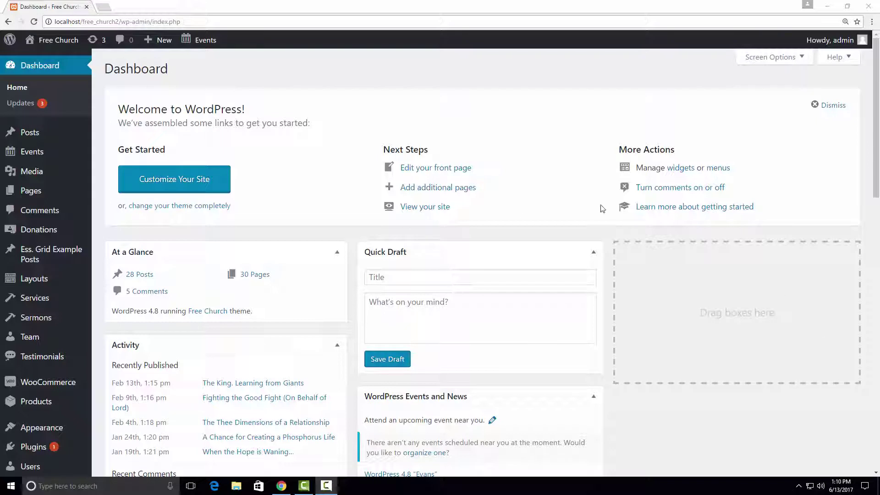
# Step: Create a new page titled 'Blog Page'
pyautogui.moveTo(54, 191)
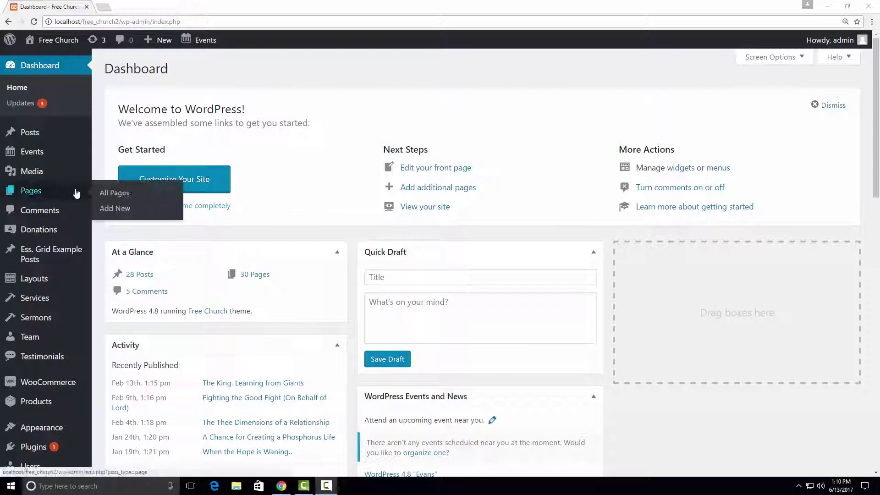
pyautogui.click(125, 210)
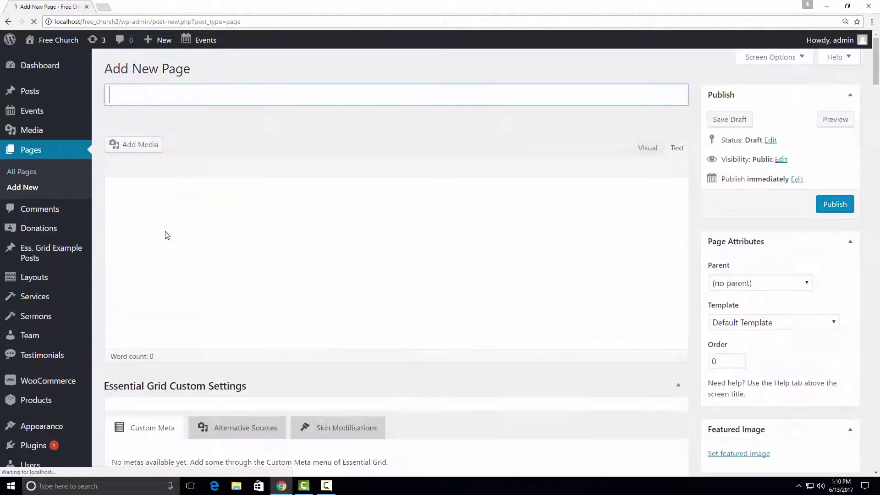
pyautogui.scroll(1, 269, 263)
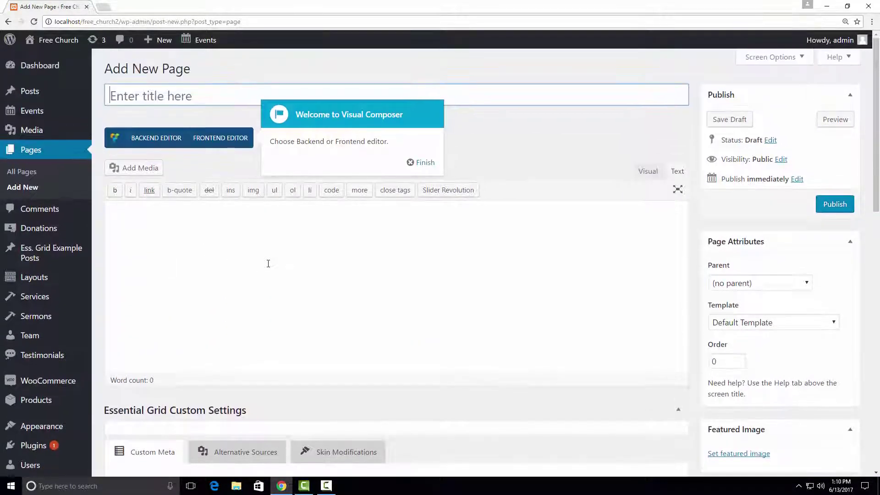
pyautogui.click(176, 98)
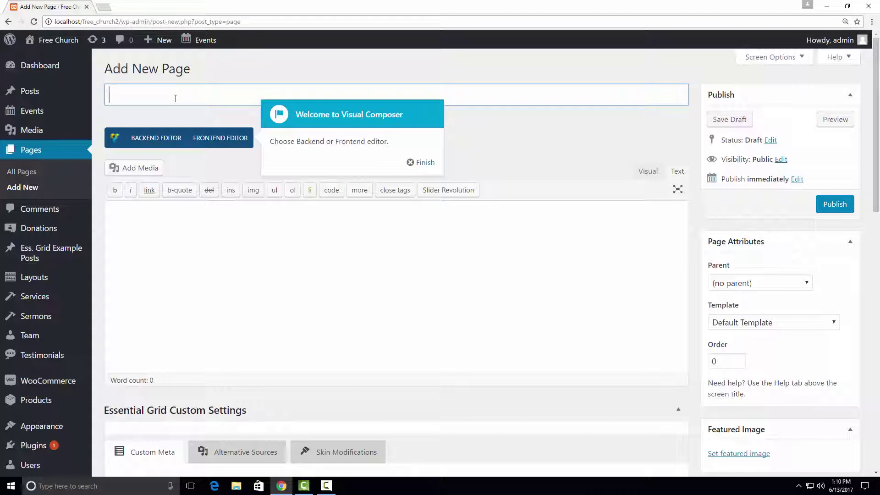
pyautogui.write('Blog Page')
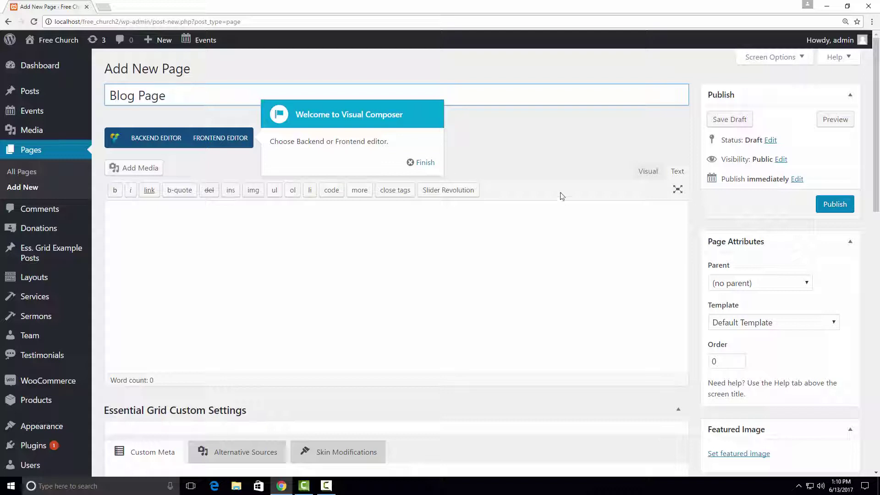
# Step: Dismiss the Visual Composer popup, assign the Blog archive template, and publish the page
pyautogui.click(420, 163)
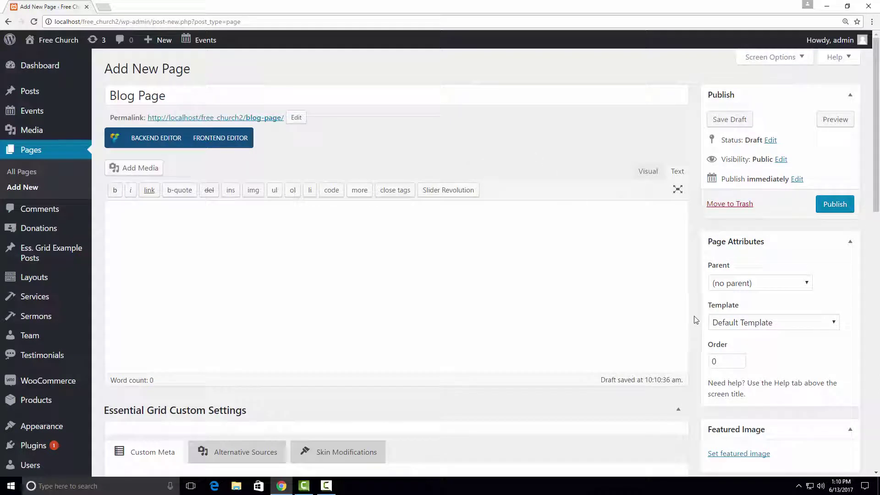
pyautogui.click(770, 325)
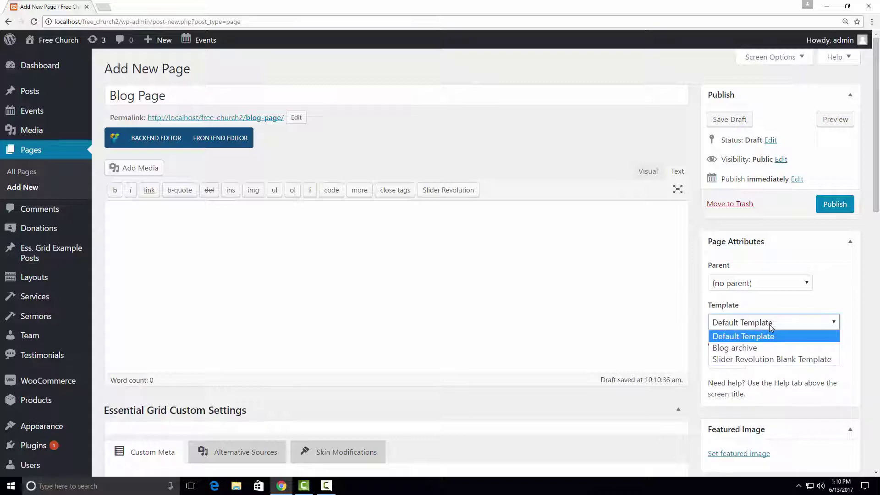
pyautogui.click(760, 348)
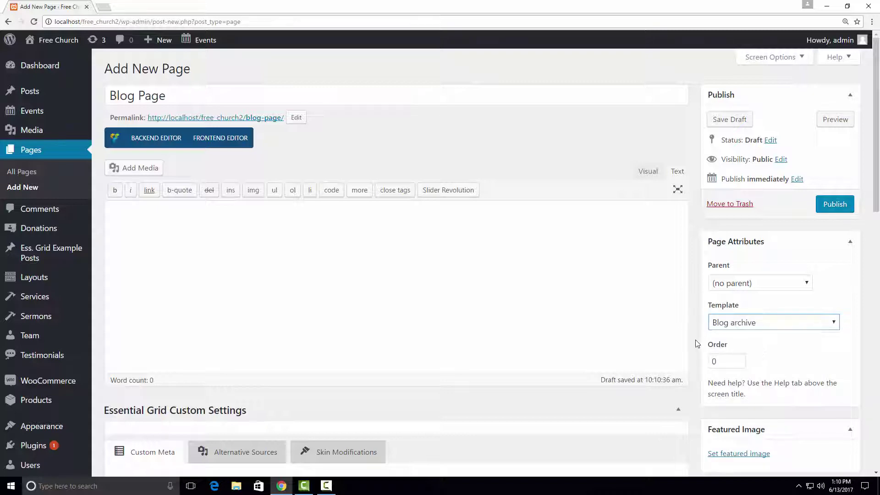
pyautogui.click(835, 205)
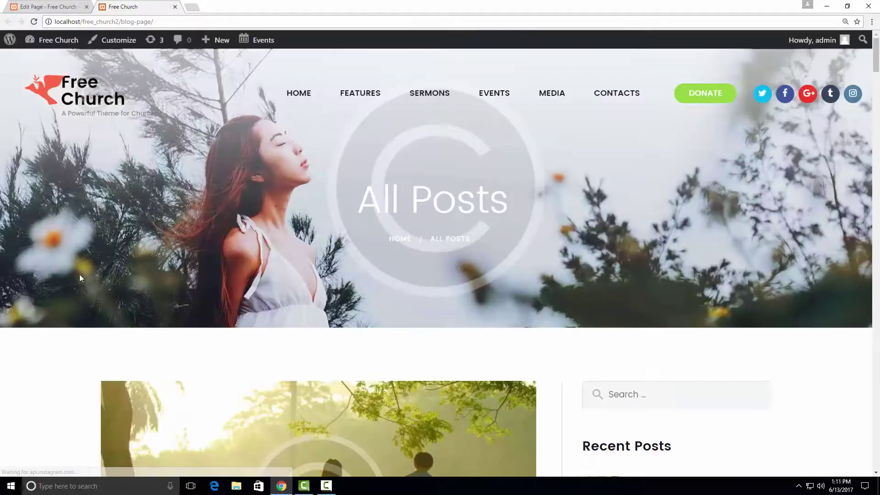
# Step: Scroll through the live Blog Page's post list and sidebar widgets
pyautogui.scroll(-1, 92, 287)
pyautogui.scroll(-10, 92, 288)
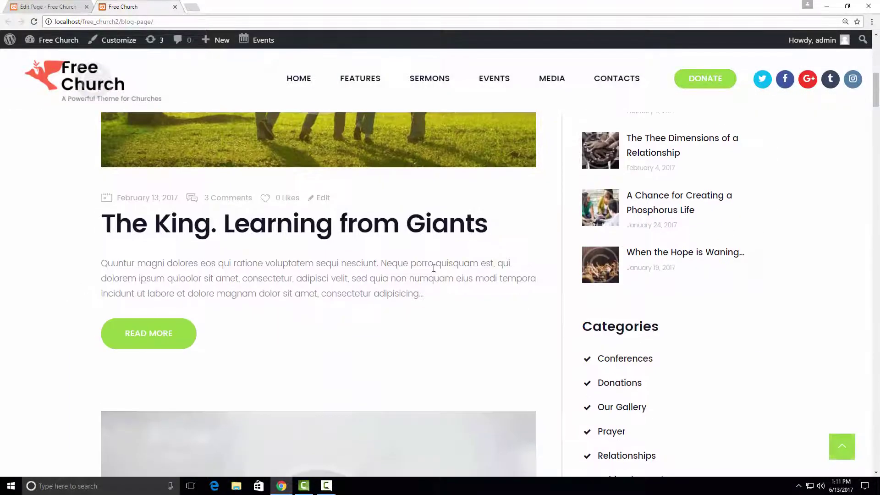
pyautogui.scroll(-6, 460, 269)
pyautogui.scroll(-7, 541, 288)
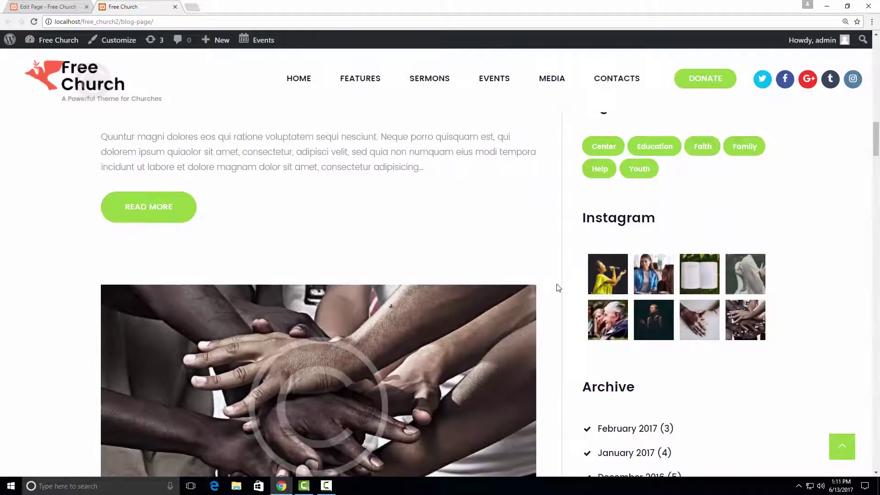
pyautogui.scroll(-4, 559, 288)
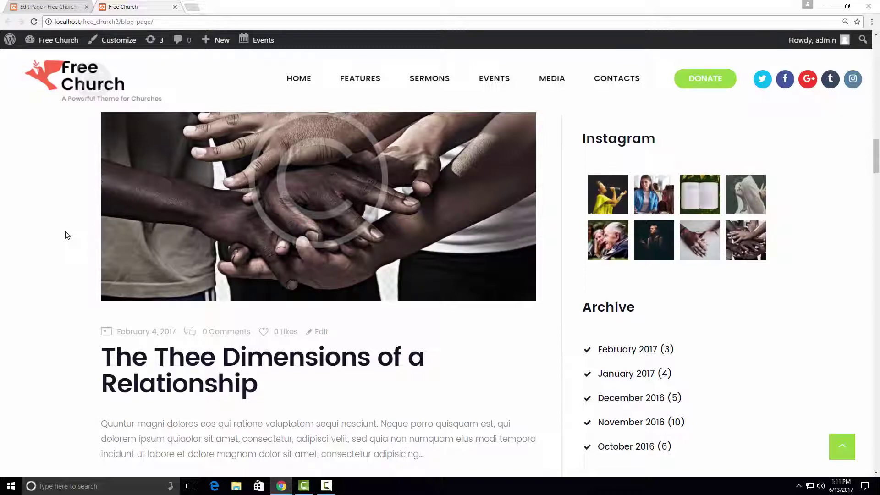
# Step: Scroll the Blog Page editor to Theme Options and compare against the live page tab
pyautogui.click(72, 7)
pyautogui.scroll(-9, 447, 310)
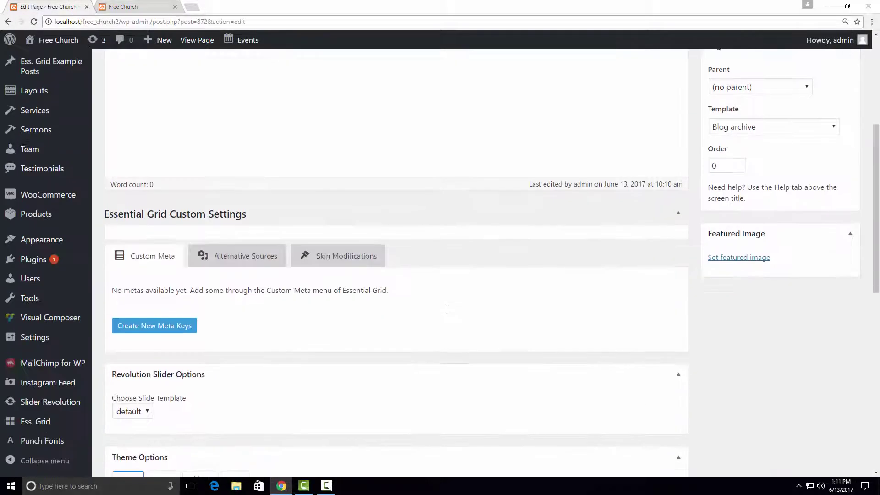
pyautogui.scroll(-4, 477, 289)
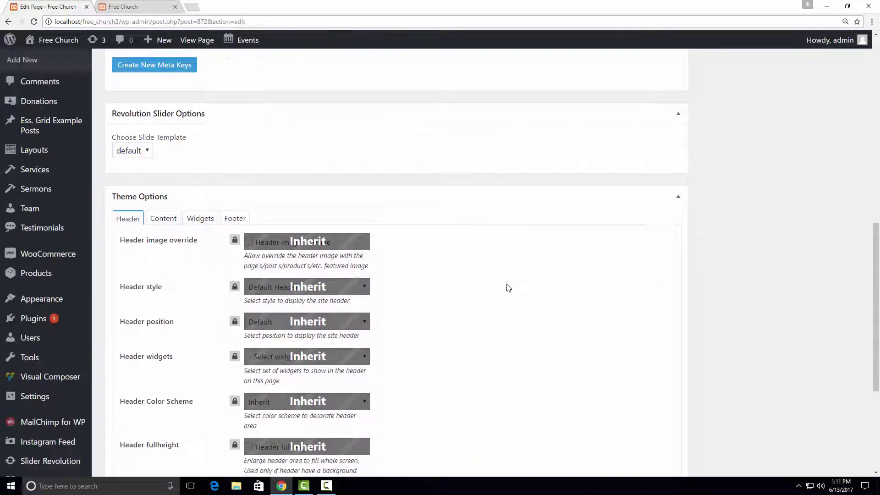
pyautogui.scroll(3, 219, 272)
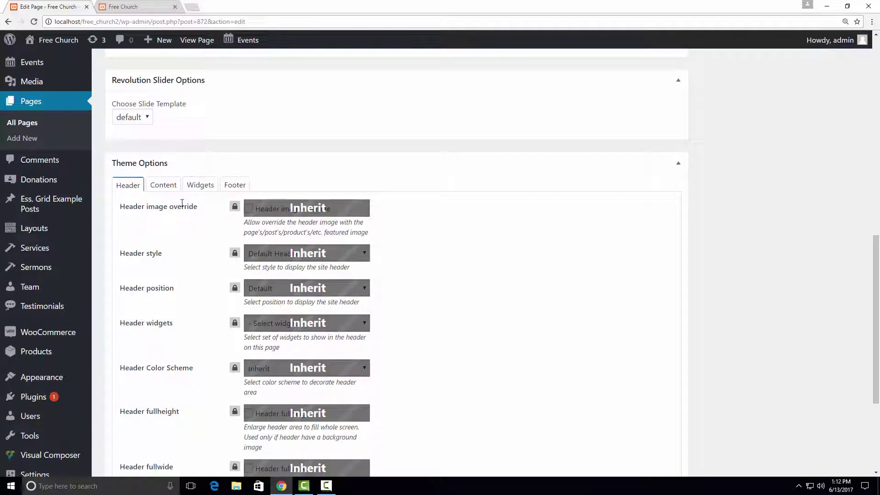
pyautogui.click(121, 6)
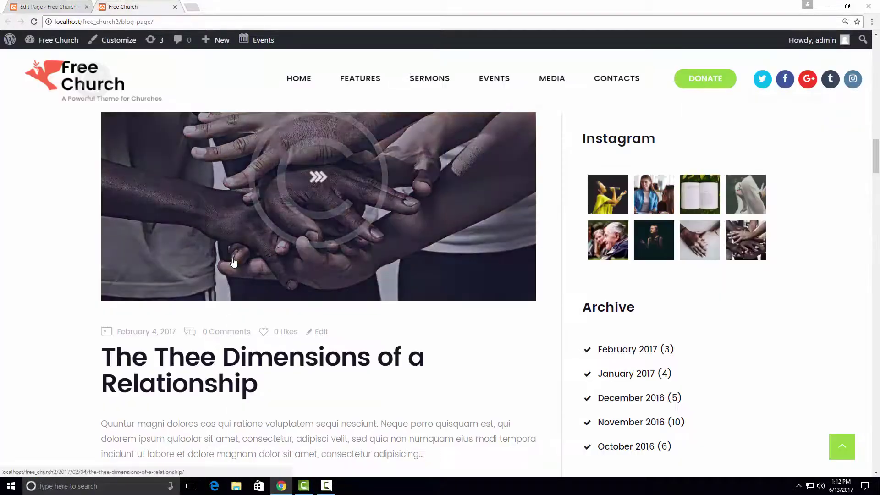
pyautogui.click(72, 3)
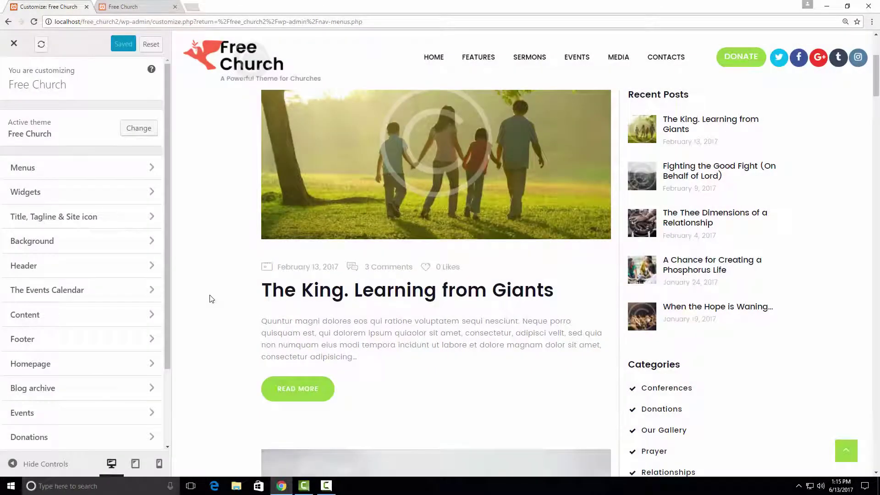
# Step: Set the Customizer's Blog archive style to Gallery /2 columns/
pyautogui.click(77, 388)
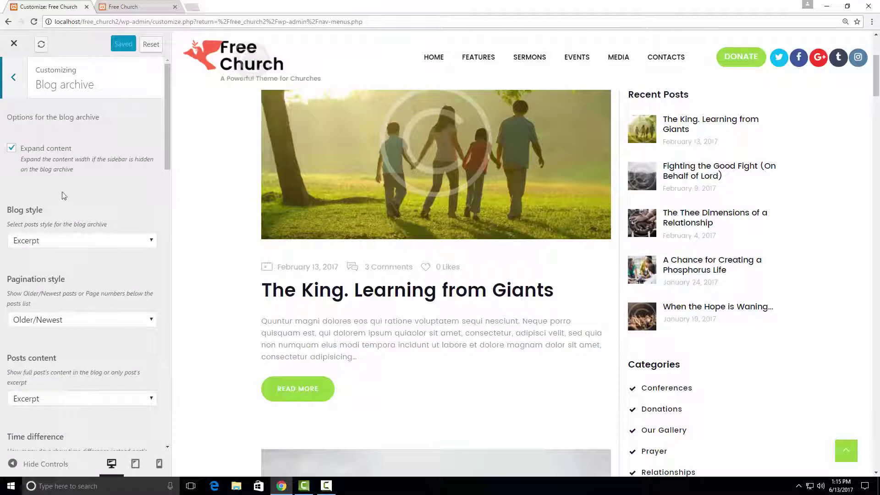
pyautogui.moveTo(167, 103)
pyautogui.mouseDown()
pyautogui.moveTo(183, 359)
pyautogui.moveTo(177, 397)
pyautogui.moveTo(155, 104)
pyautogui.mouseUp()
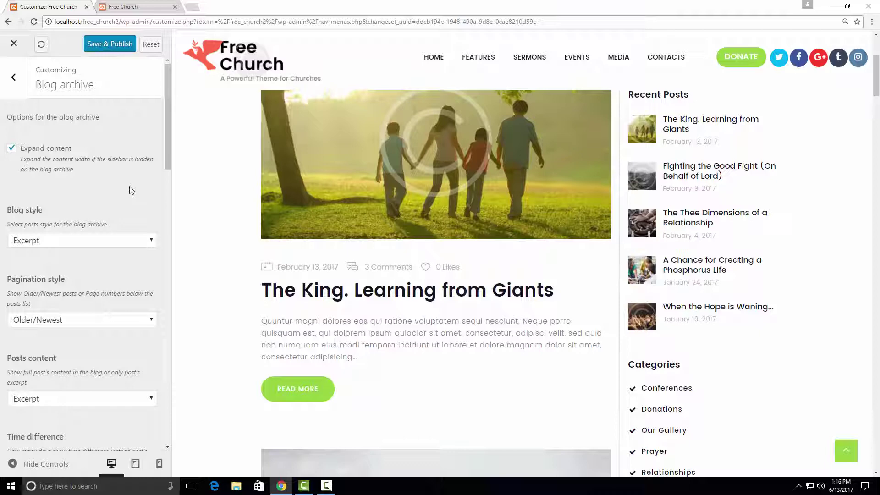
pyautogui.click(95, 240)
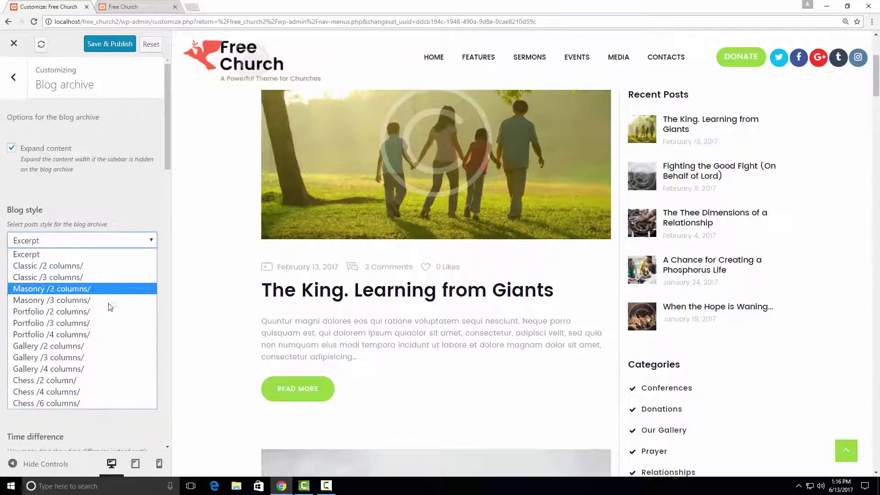
pyautogui.click(106, 346)
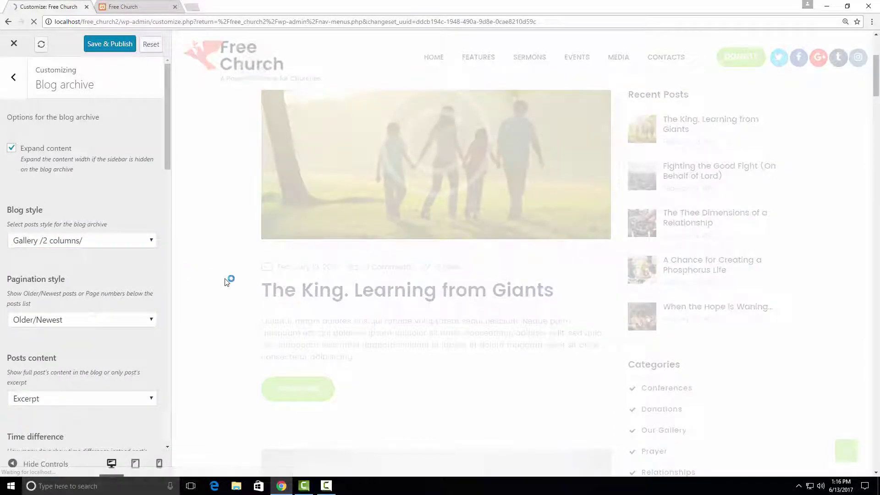
pyautogui.scroll(-7, 228, 291)
pyautogui.scroll(9, 567, 277)
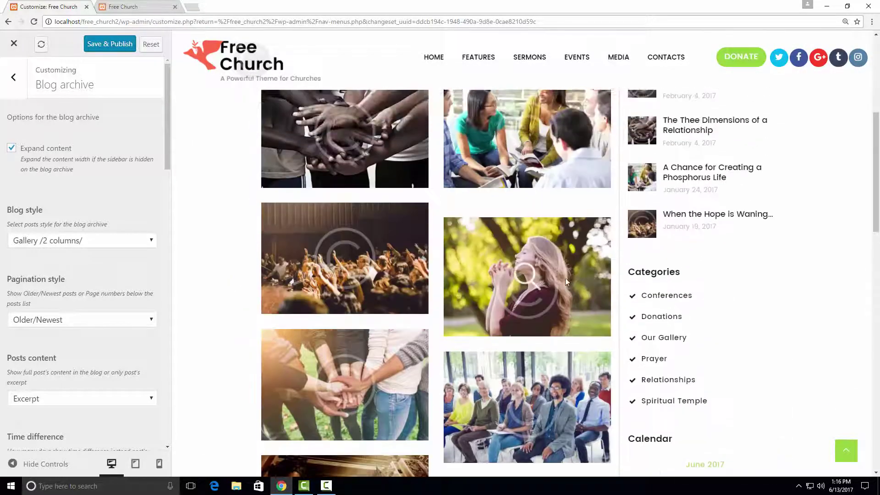
pyautogui.click(89, 243)
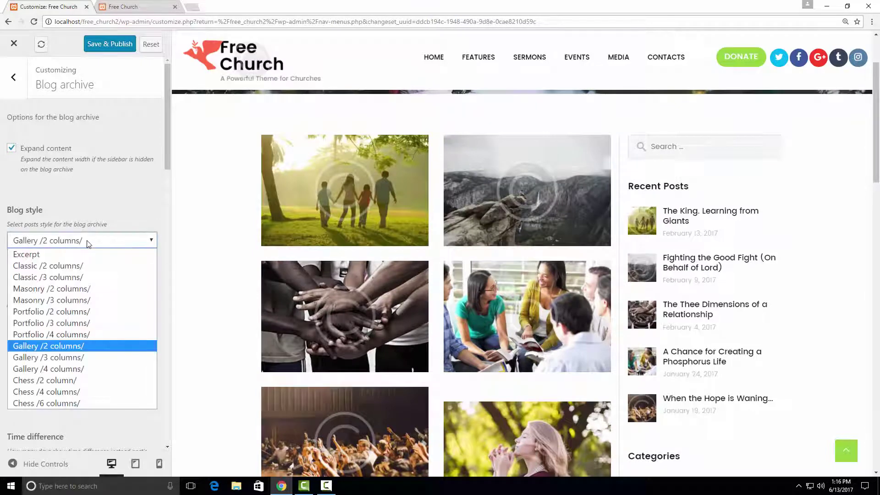
pyautogui.click(85, 289)
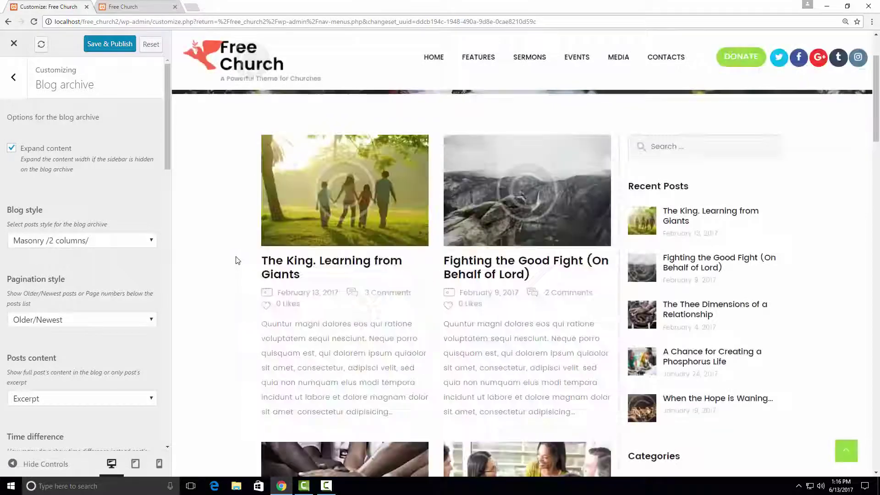
pyautogui.scroll(-10, 233, 276)
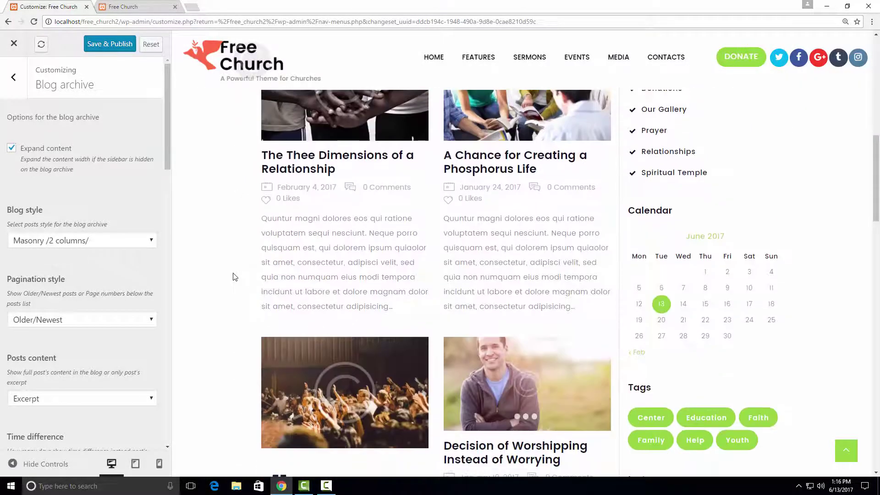
pyautogui.scroll(9, 215, 278)
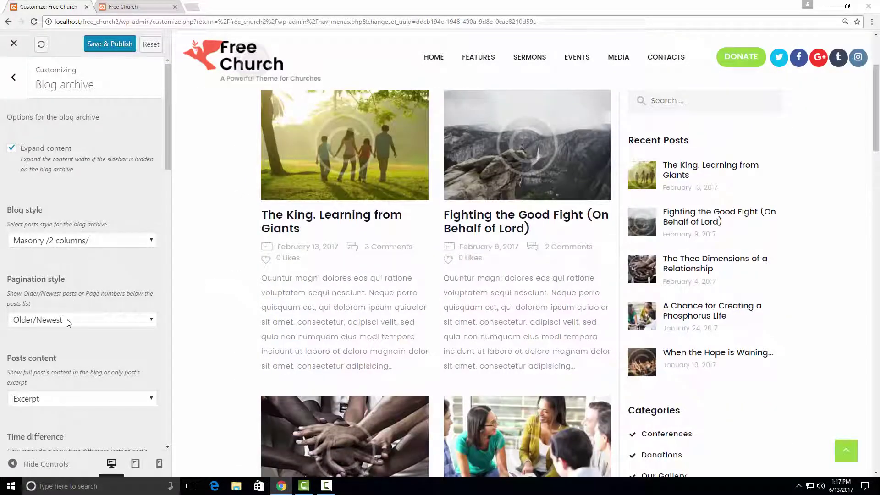
pyautogui.scroll(-2, 75, 334)
pyautogui.scroll(-12, 243, 323)
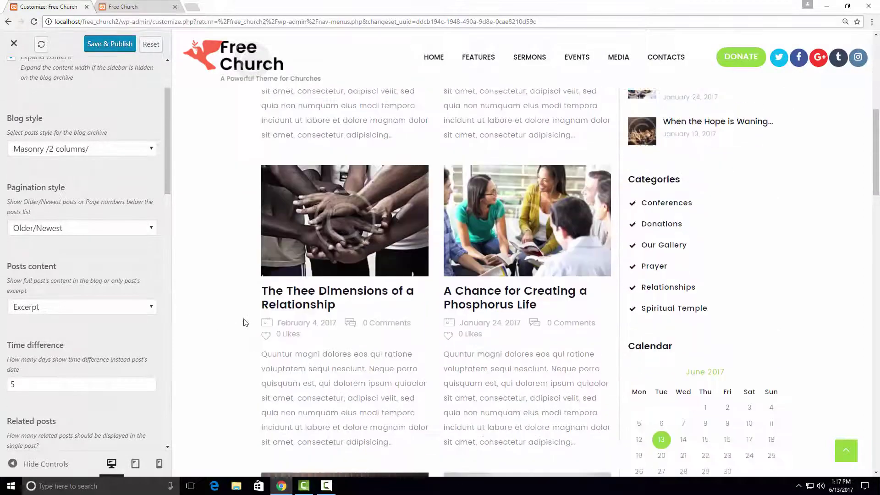
pyautogui.scroll(-10, 244, 324)
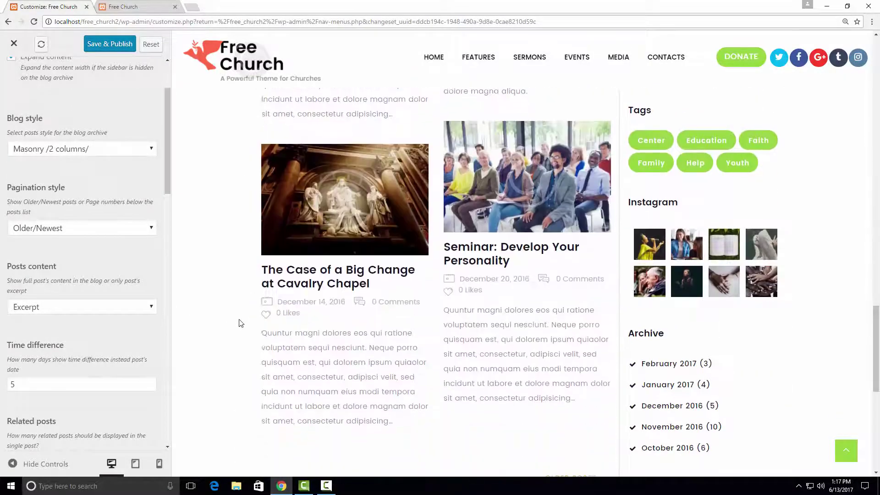
pyautogui.scroll(2, 225, 290)
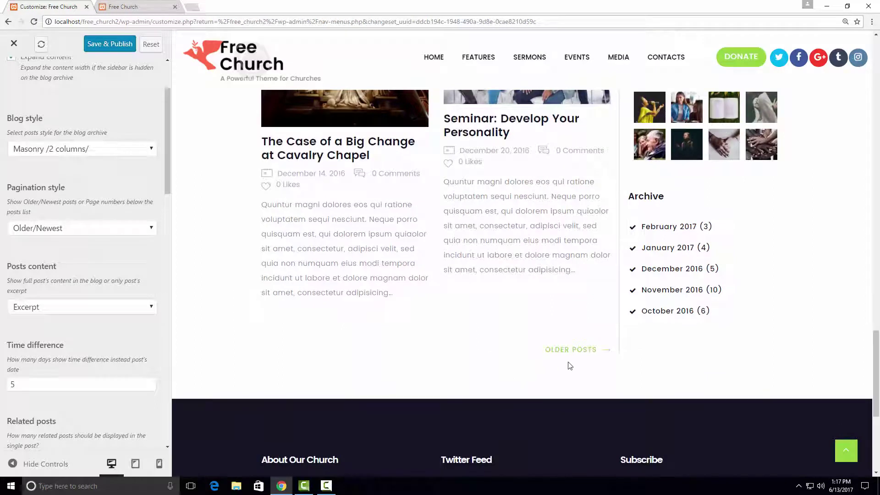
# Step: Try Page numbers pagination, then set the blog archive pagination style to Load more
pyautogui.click(30, 229)
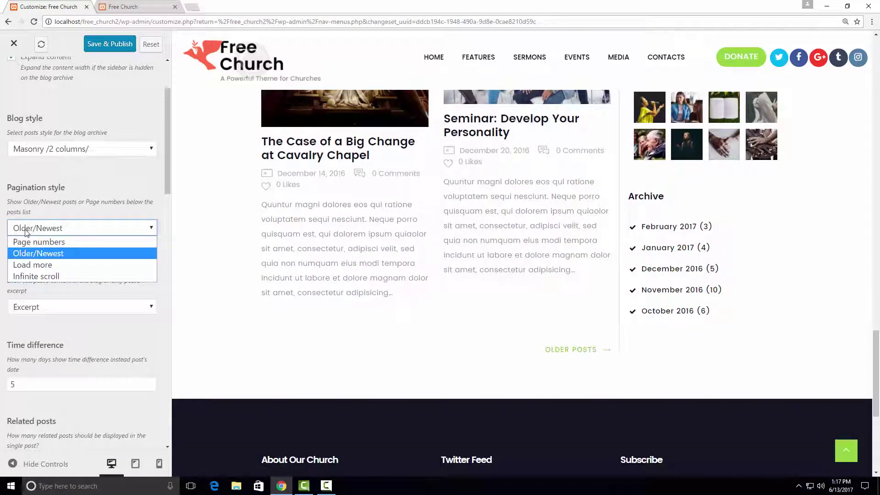
pyautogui.click(37, 242)
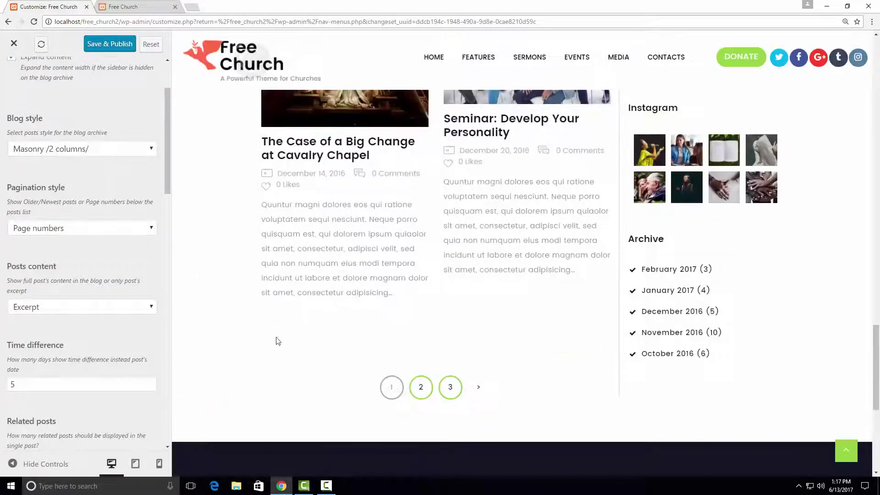
pyautogui.click(62, 229)
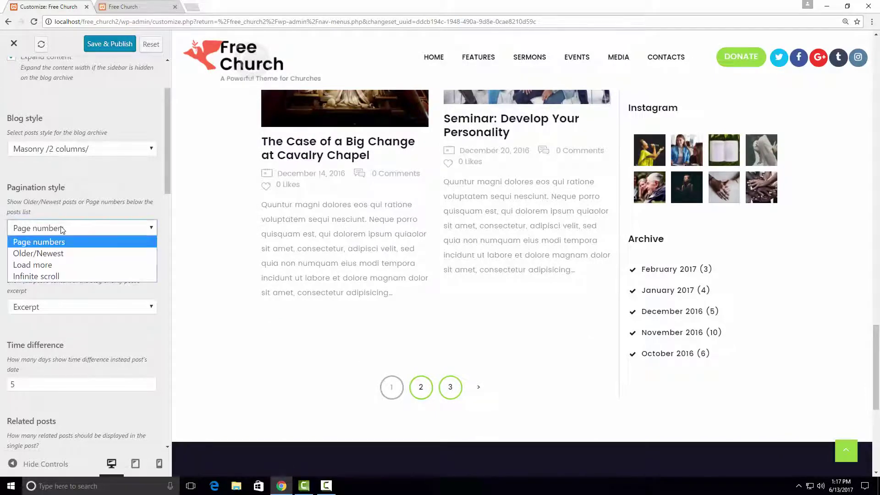
pyautogui.click(54, 265)
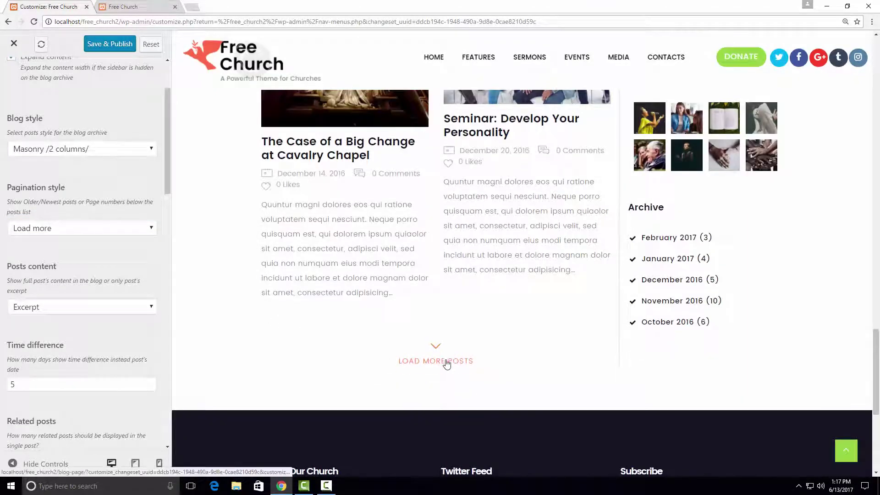
pyautogui.scroll(4, 198, 316)
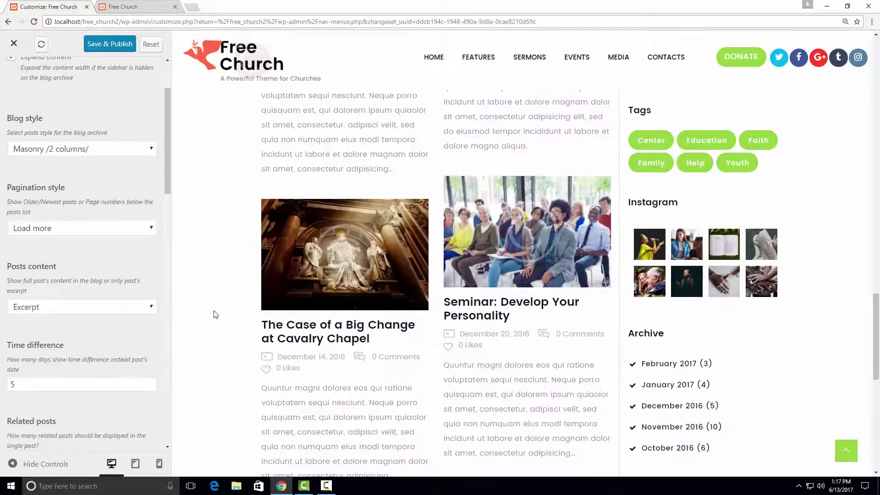
pyautogui.scroll(-4, 259, 339)
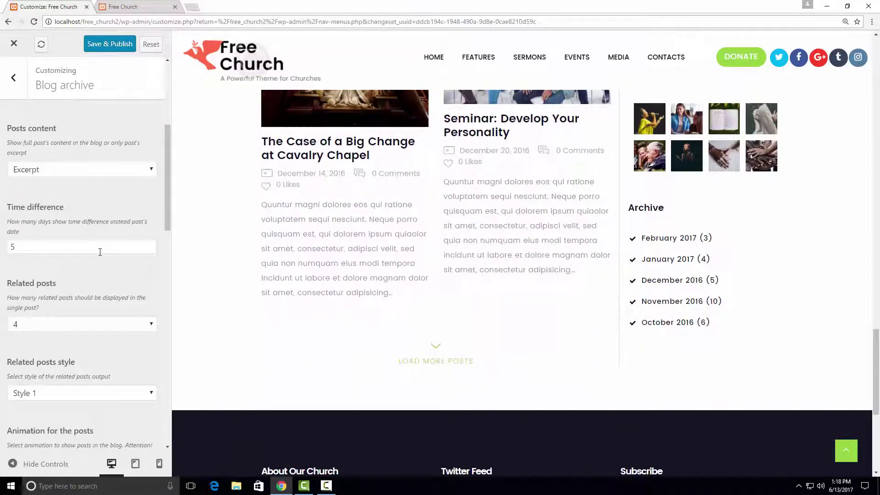
pyautogui.scroll(-4, 100, 252)
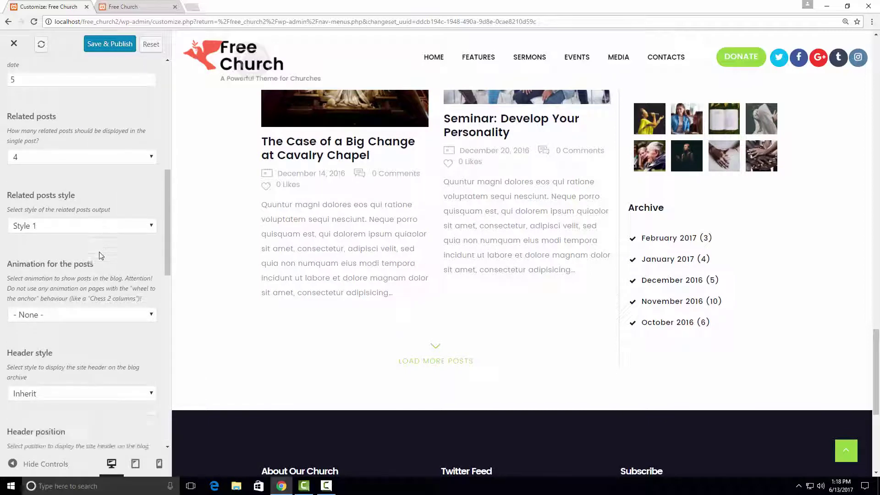
pyautogui.scroll(-1, 99, 255)
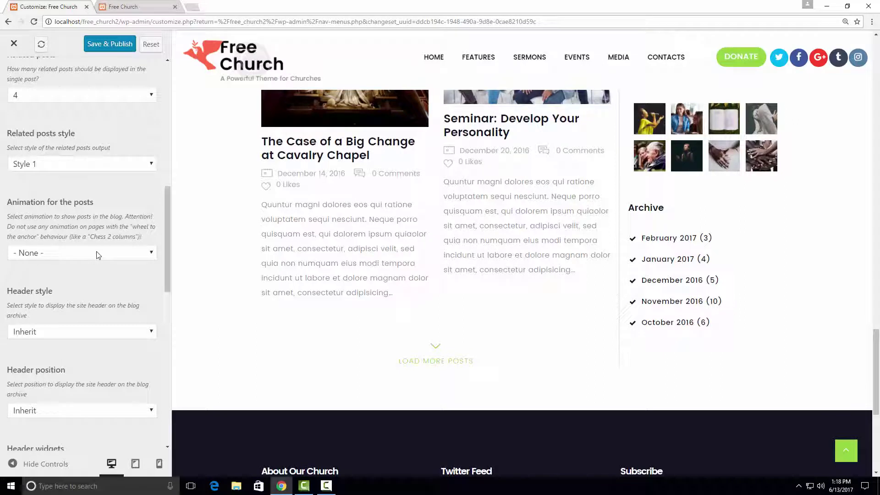
pyautogui.click(98, 255)
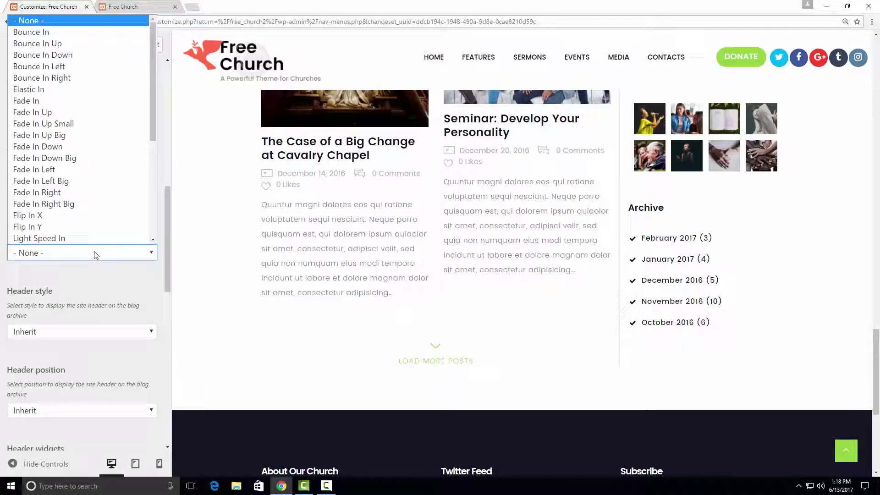
pyautogui.click(62, 33)
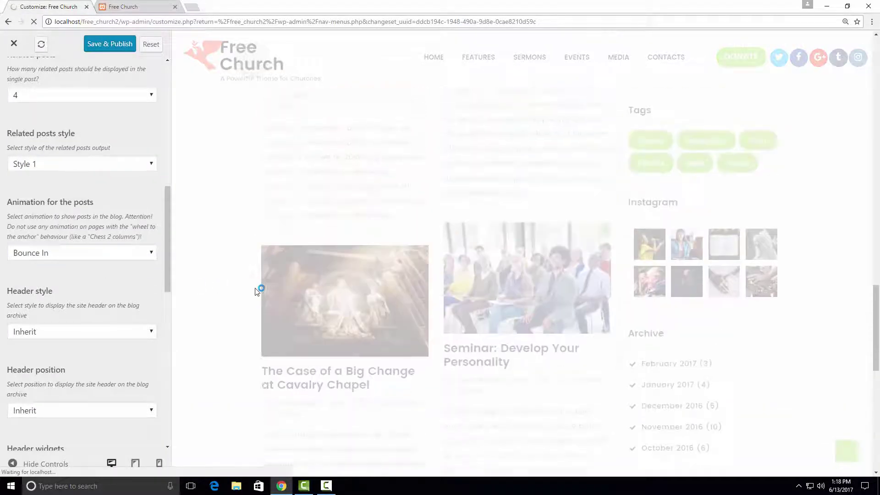
pyautogui.scroll(7, 229, 289)
pyautogui.scroll(9, 229, 289)
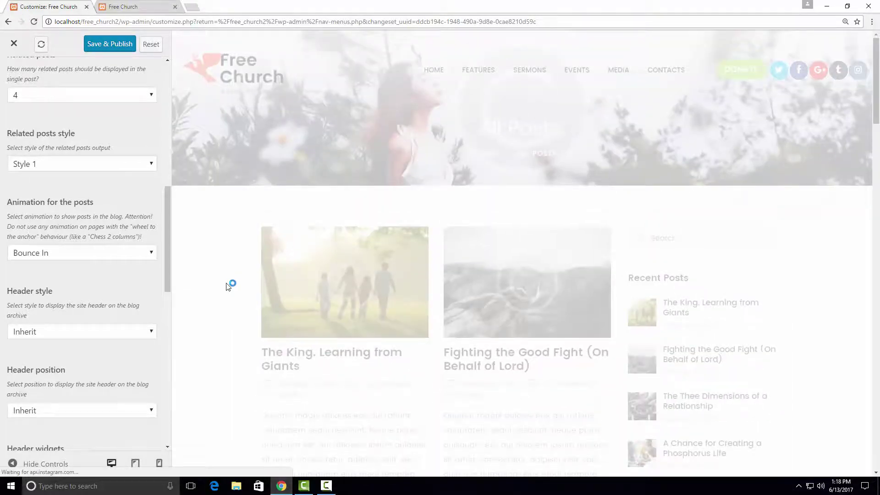
pyautogui.scroll(-3, 226, 283)
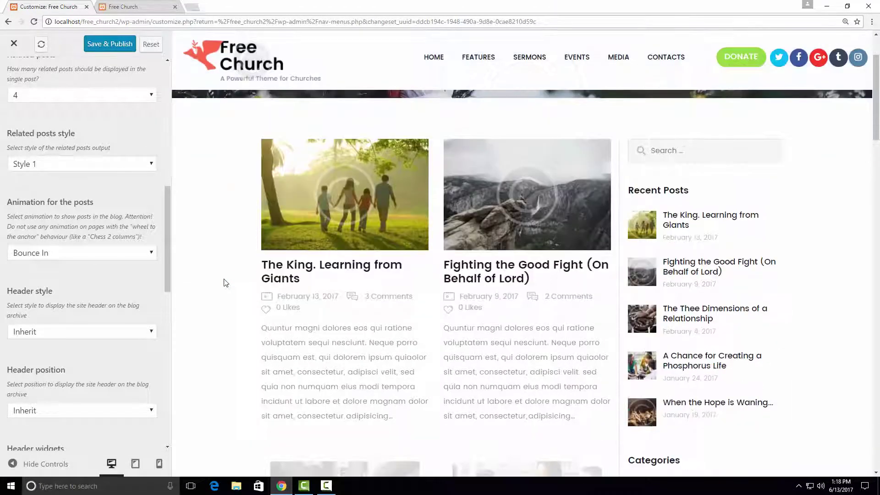
pyautogui.scroll(-3, 226, 284)
pyautogui.scroll(-7, 225, 284)
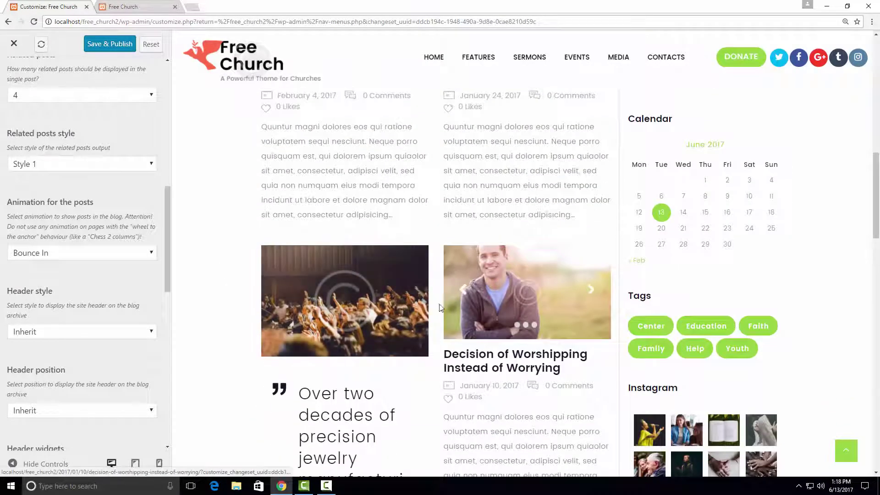
pyautogui.click(64, 255)
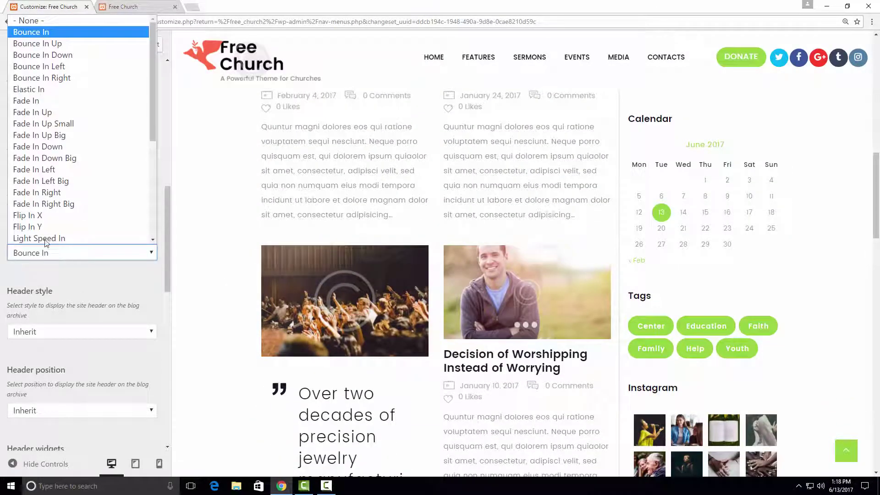
pyautogui.click(27, 21)
pyautogui.press('Tab')
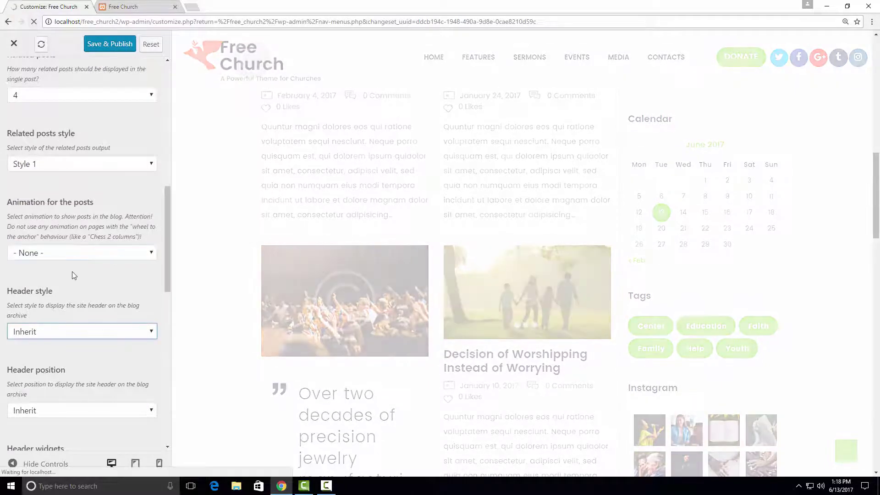
pyautogui.scroll(-2, 73, 276)
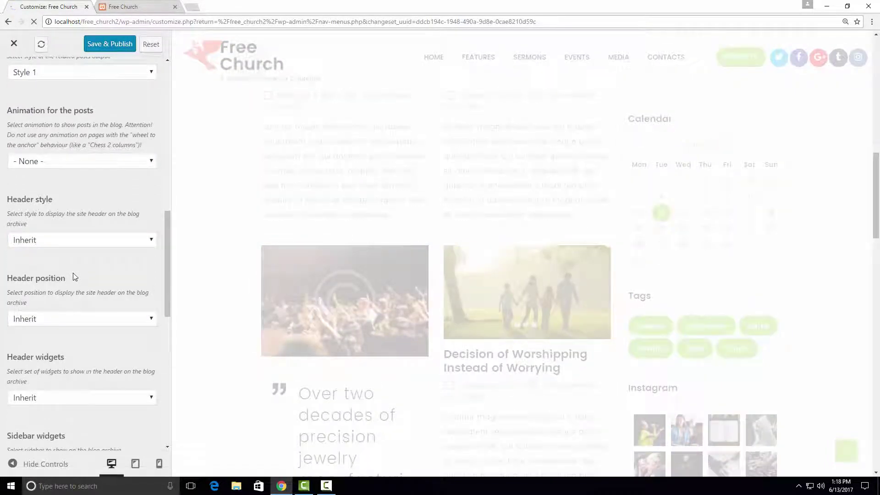
pyautogui.click(79, 245)
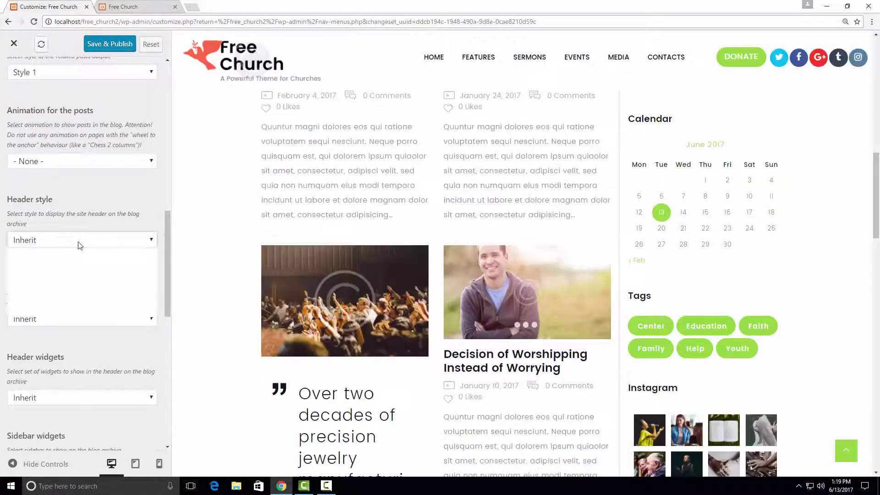
pyautogui.click(78, 242)
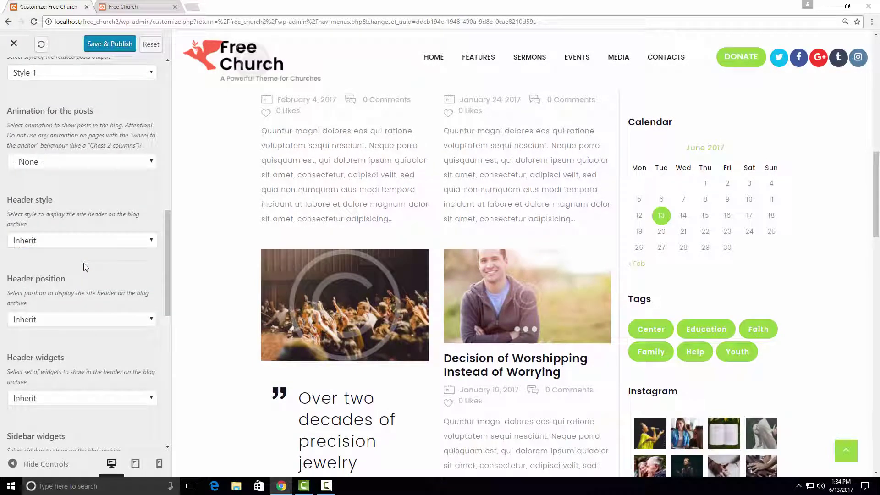
pyautogui.scroll(-2, 83, 263)
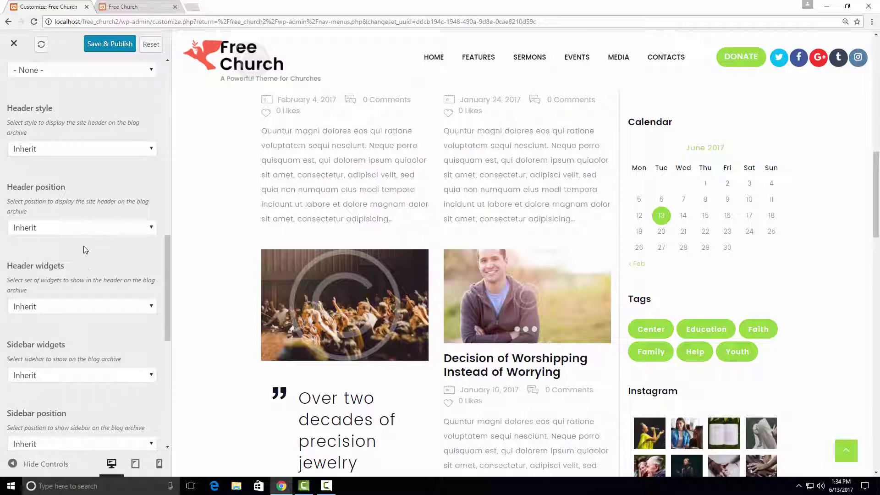
pyautogui.scroll(-1, 72, 282)
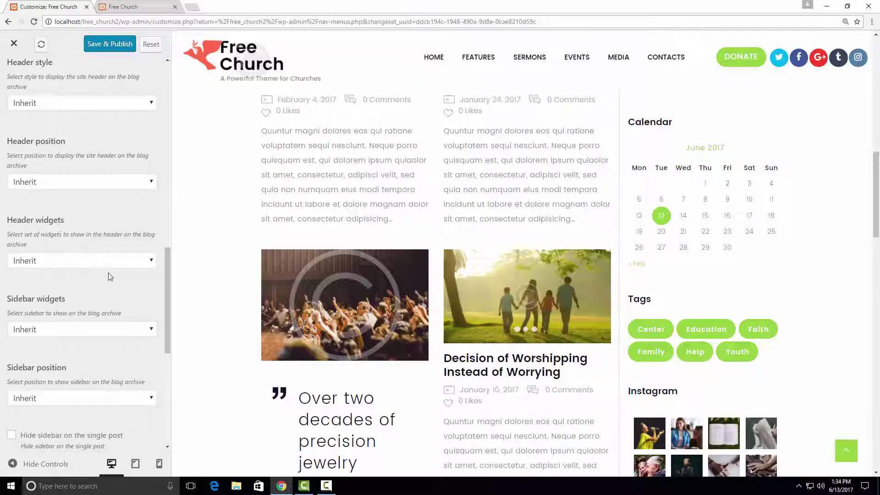
pyautogui.scroll(-3, 75, 288)
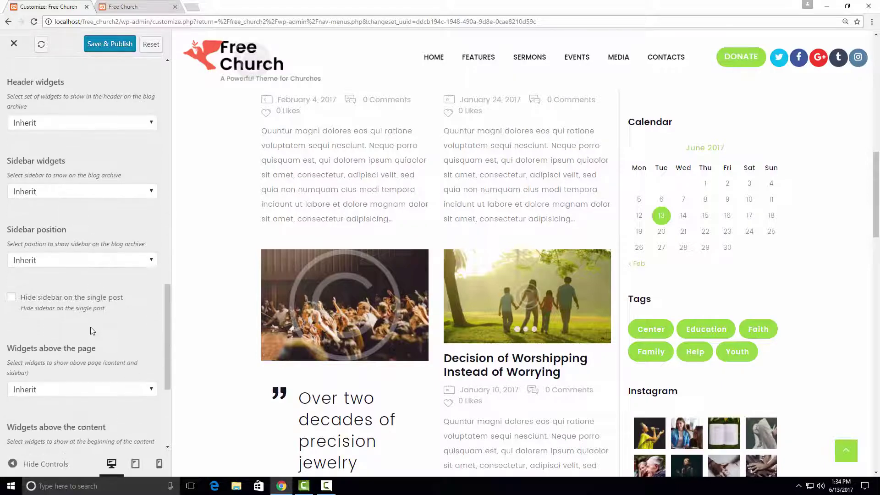
pyautogui.scroll(-2, 92, 330)
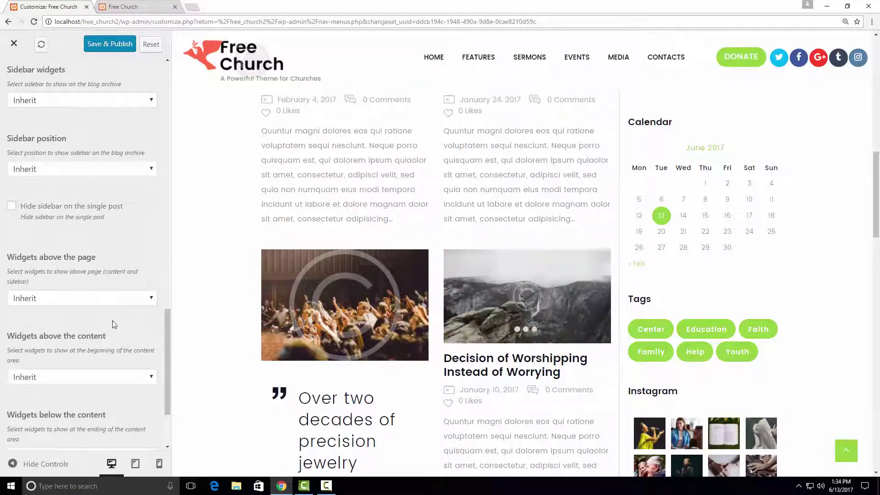
pyautogui.scroll(-5, 203, 321)
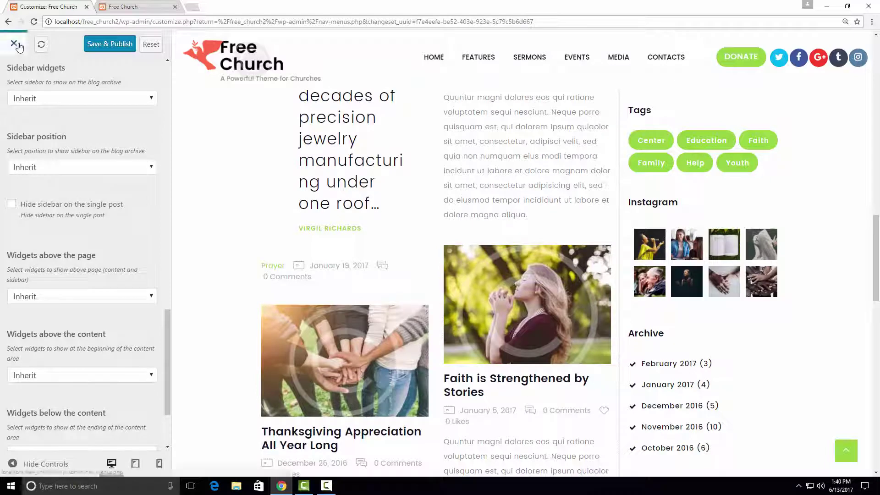
# Step: Close the Customizer, confirm leaving, and open Blog Page from the All Pages list
pyautogui.click(14, 43)
pyautogui.click(475, 74)
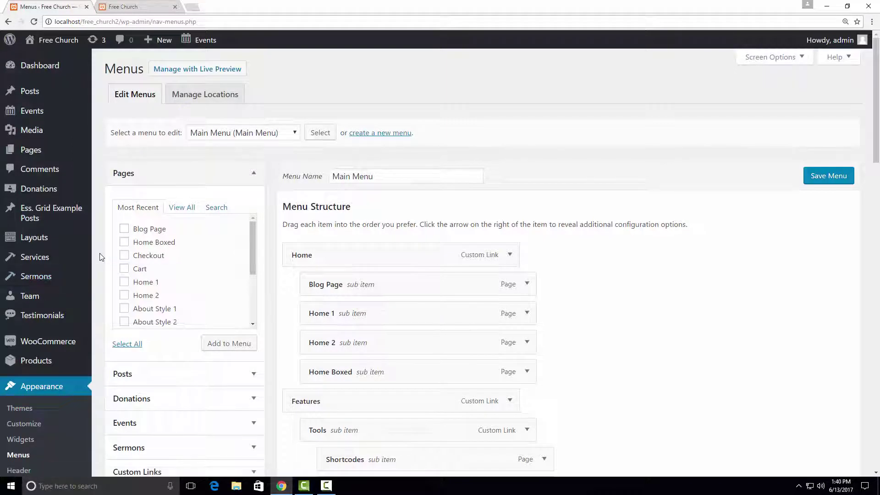
pyautogui.click(119, 152)
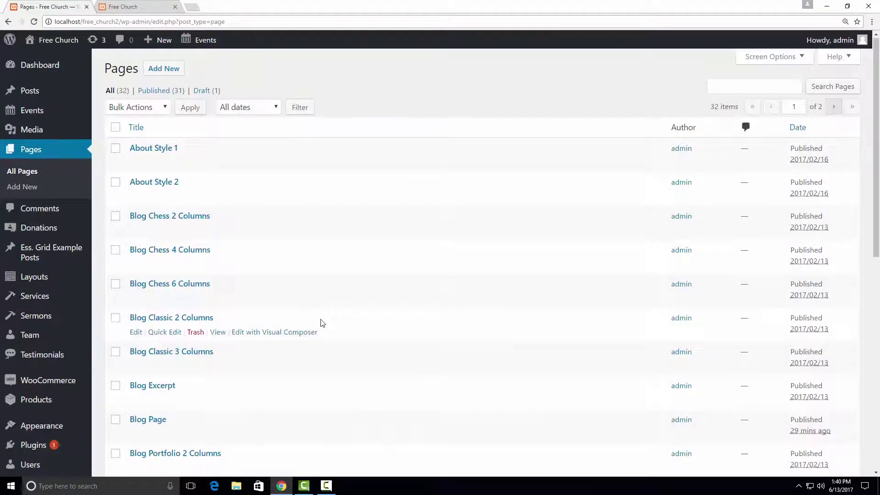
pyautogui.scroll(-2, 322, 323)
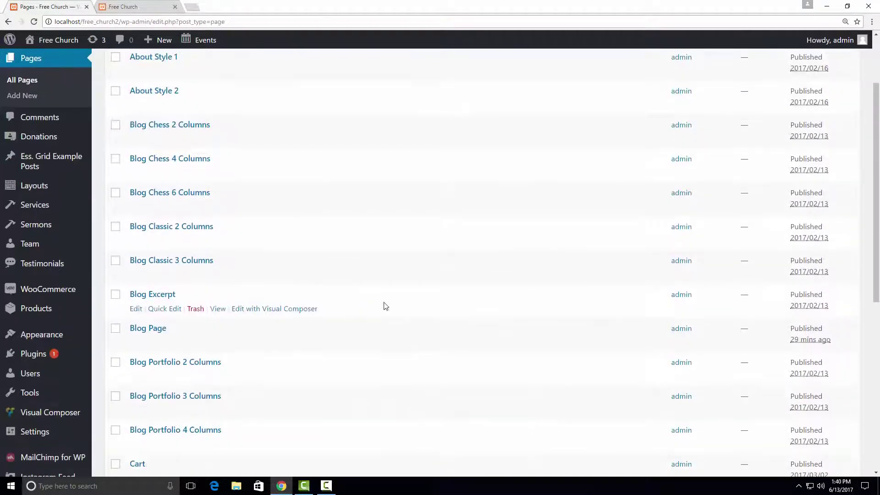
pyautogui.click(92, 336)
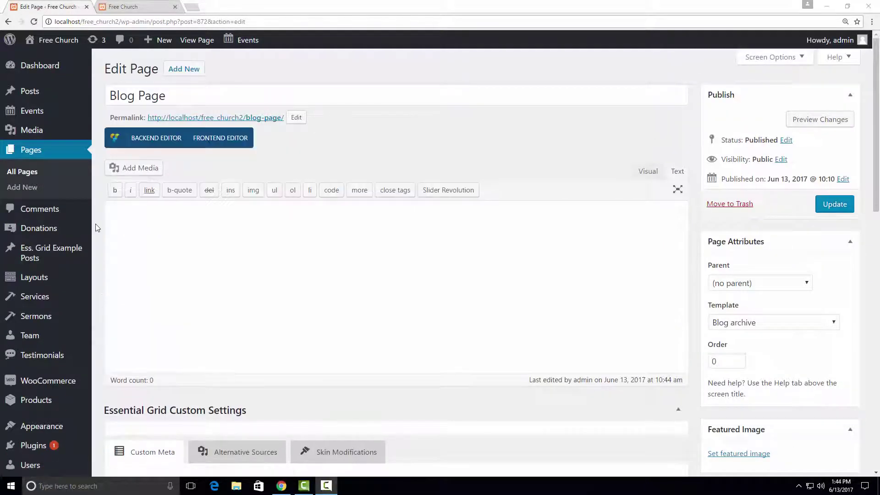
# Step: In the Content theme options, unlock Category to show and set it to Conferences
pyautogui.scroll(-14, 96, 224)
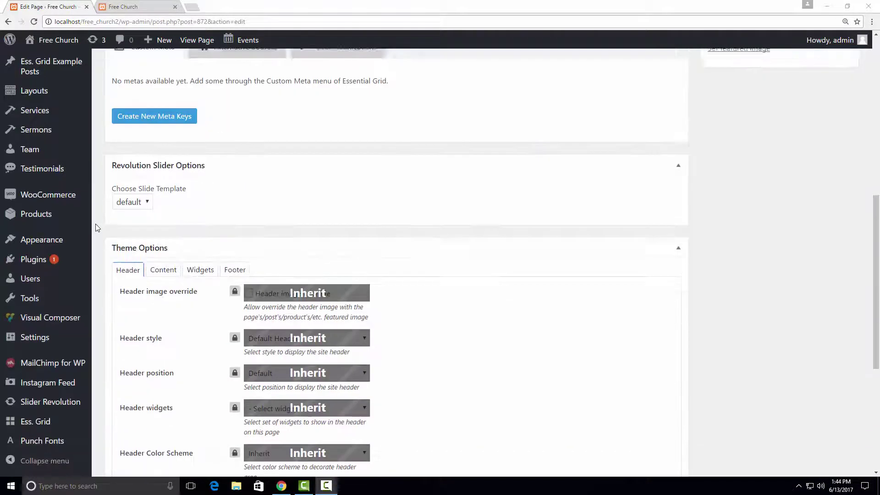
pyautogui.scroll(2, 96, 228)
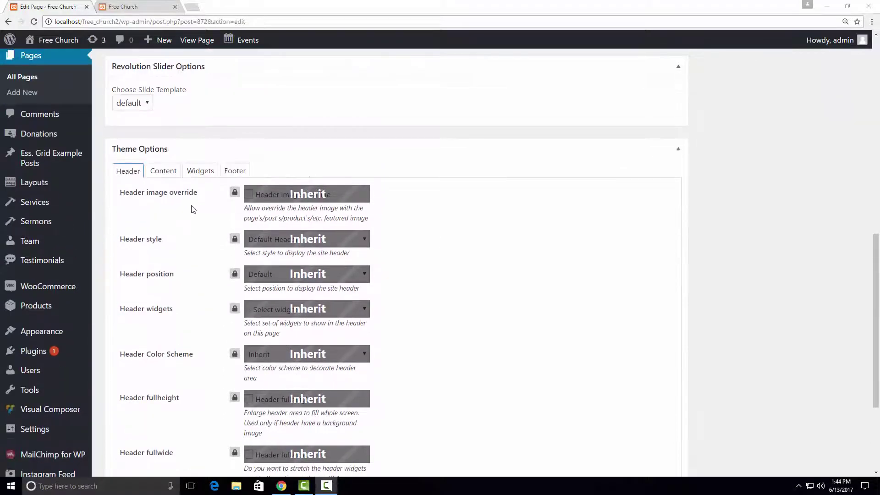
pyautogui.click(163, 178)
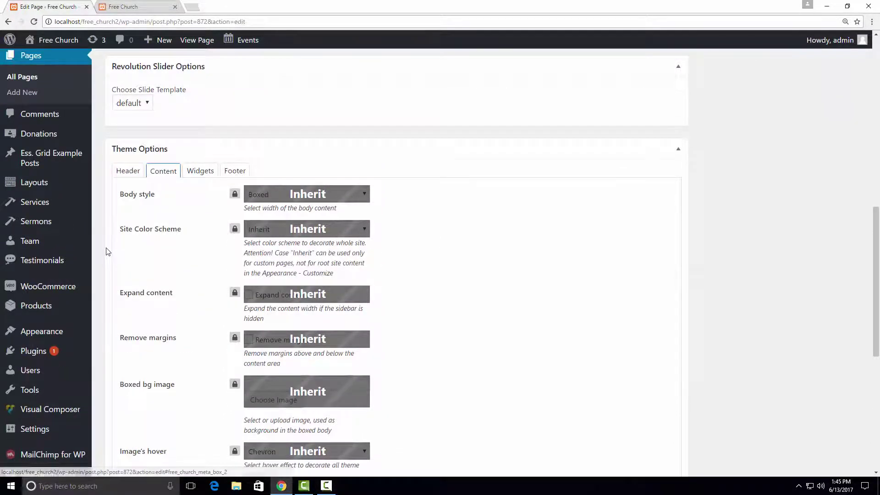
pyautogui.scroll(-4, 106, 251)
pyautogui.scroll(-3, 106, 251)
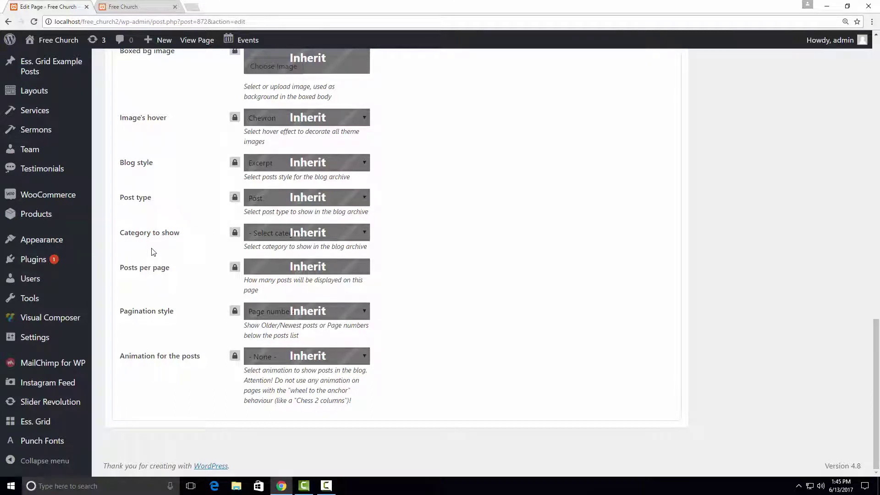
pyautogui.click(259, 235)
pyautogui.click(272, 233)
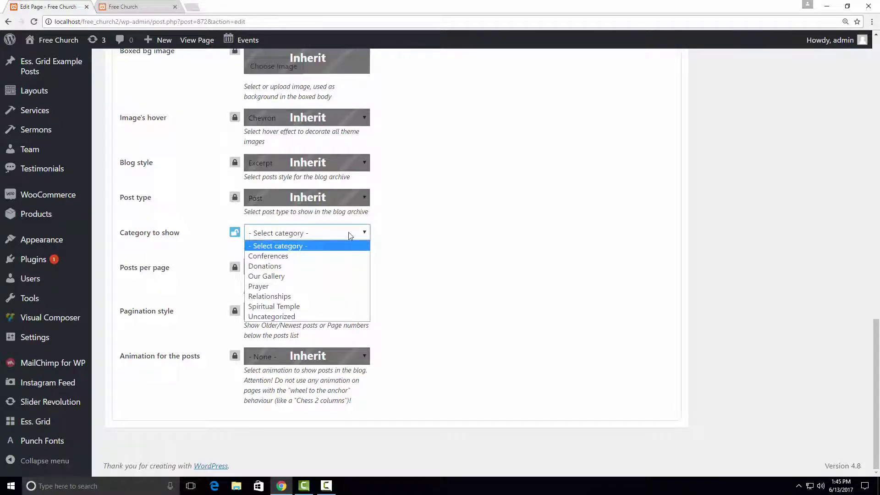
pyautogui.click(293, 257)
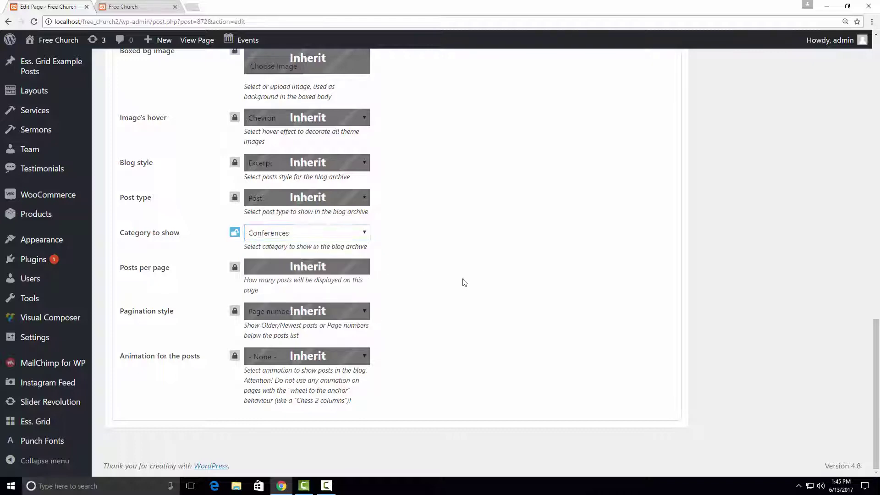
# Step: Update the Blog Page and open its live view in a new tab
pyautogui.scroll(15, 871, 366)
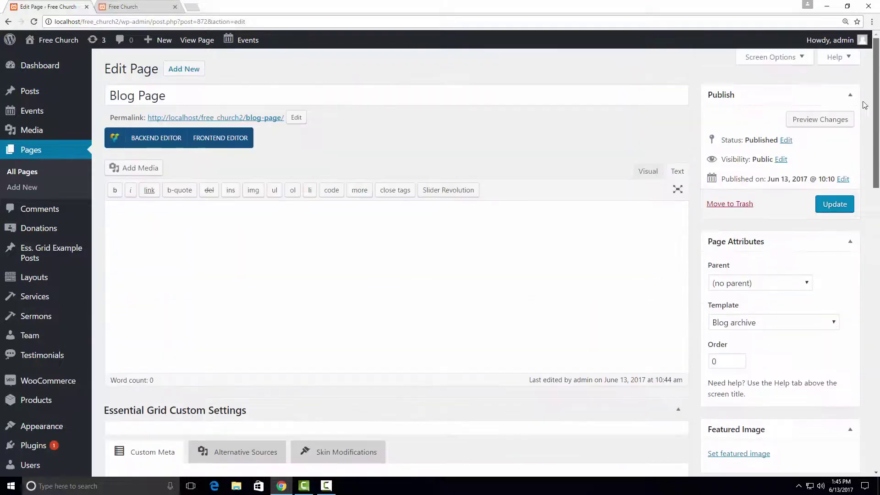
pyautogui.click(834, 205)
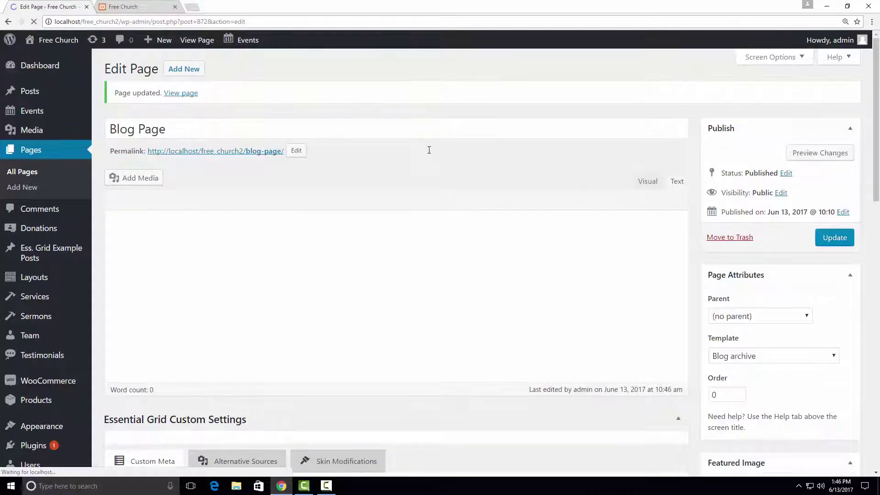
pyautogui.rightClick(181, 92)
pyautogui.click(198, 98)
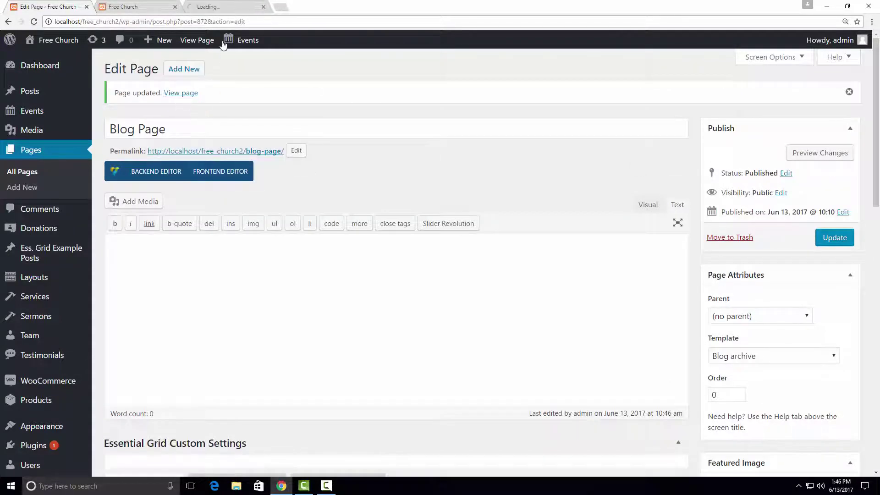
# Step: Check the live page lists only Conferences posts, then return to the editor
pyautogui.click(226, 7)
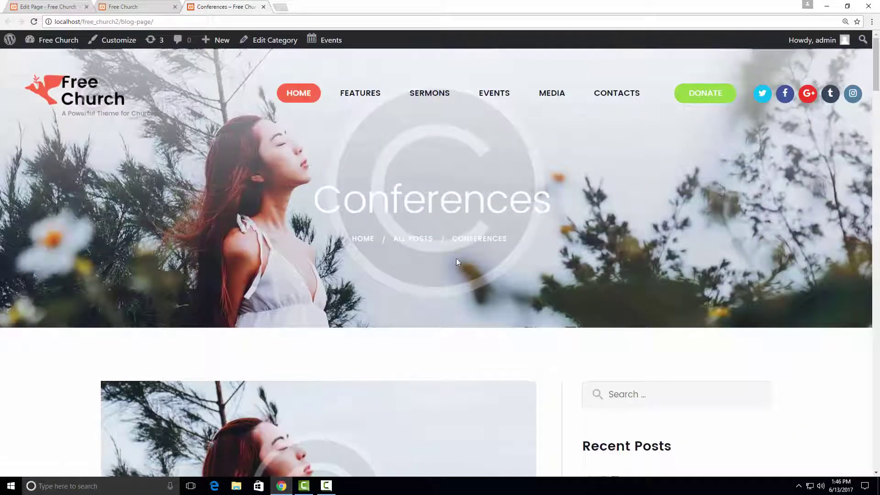
pyautogui.scroll(-5, 554, 279)
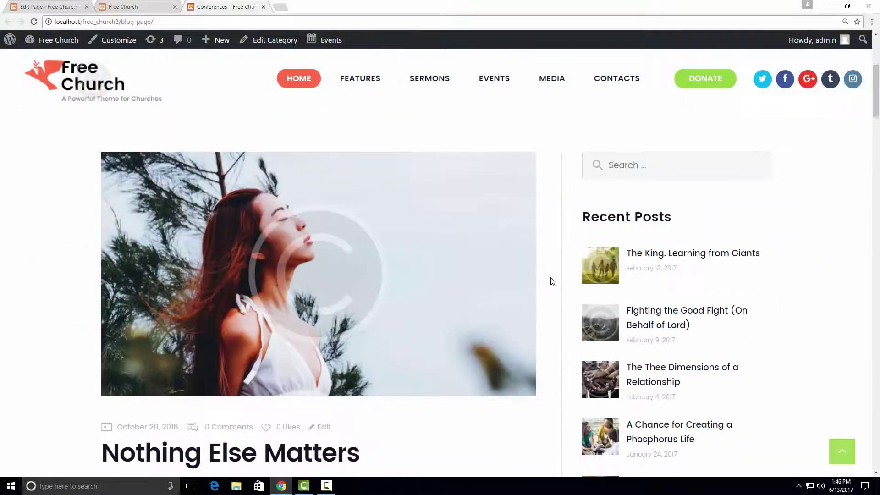
pyautogui.scroll(-13, 552, 281)
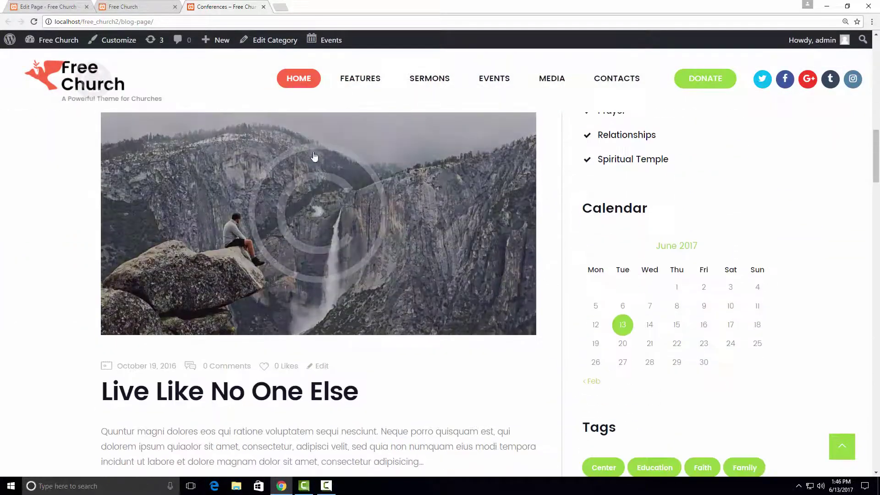
pyautogui.click(59, 7)
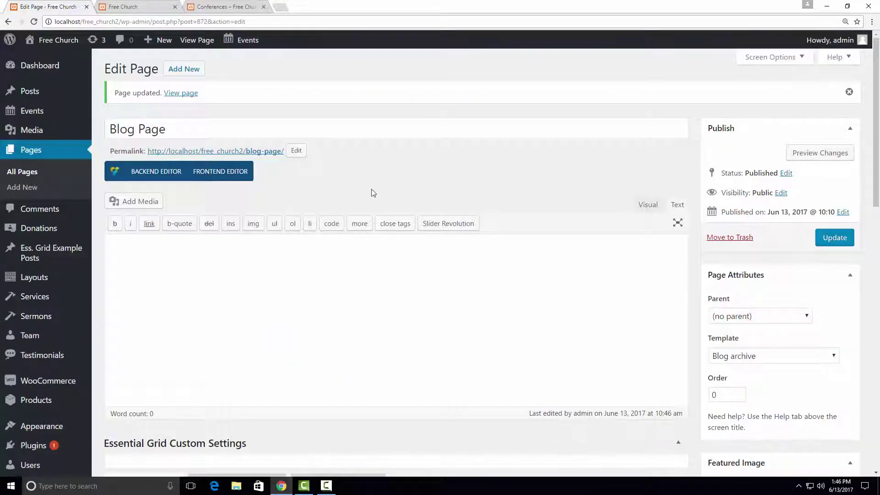